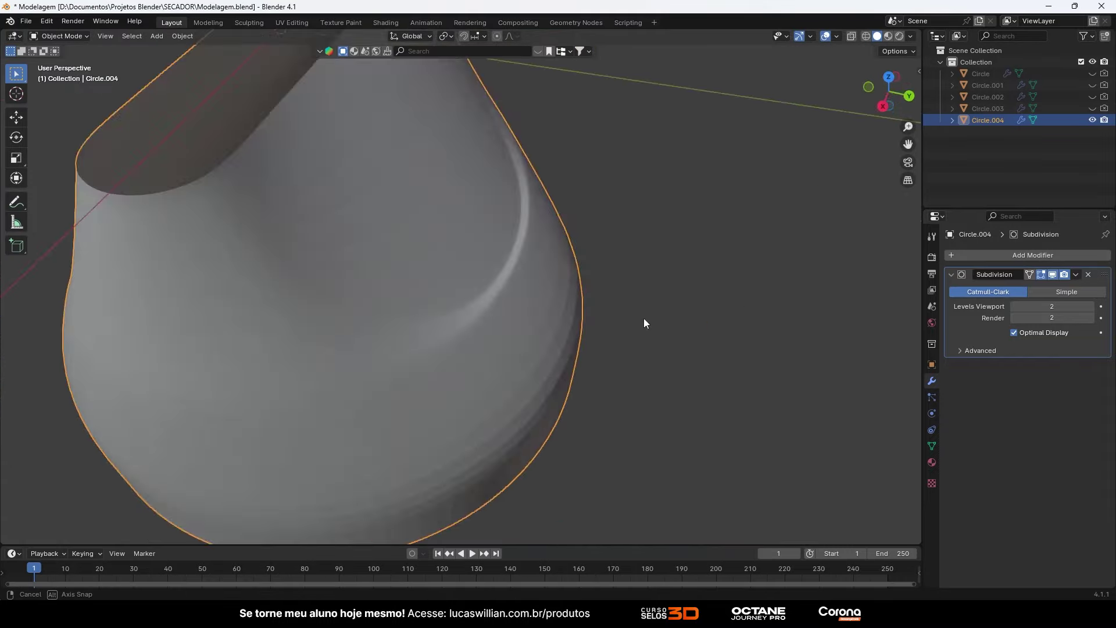
Step: Extrude the dryer head's rear edge loop and reposition the reference image
middle_drag(643, 318, 457, 343)
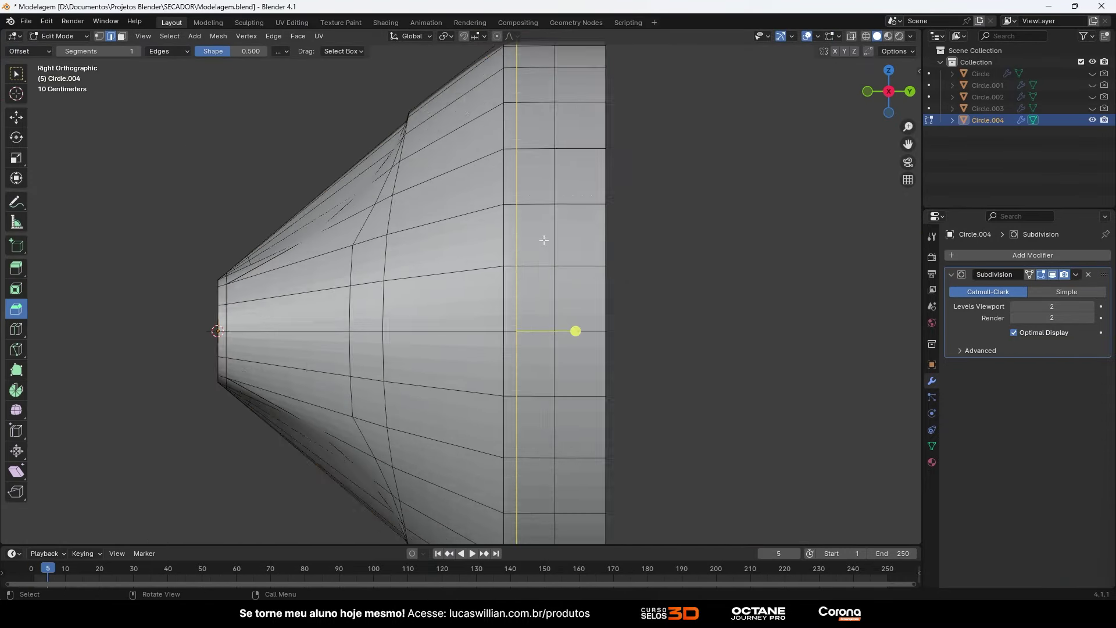
key(e)
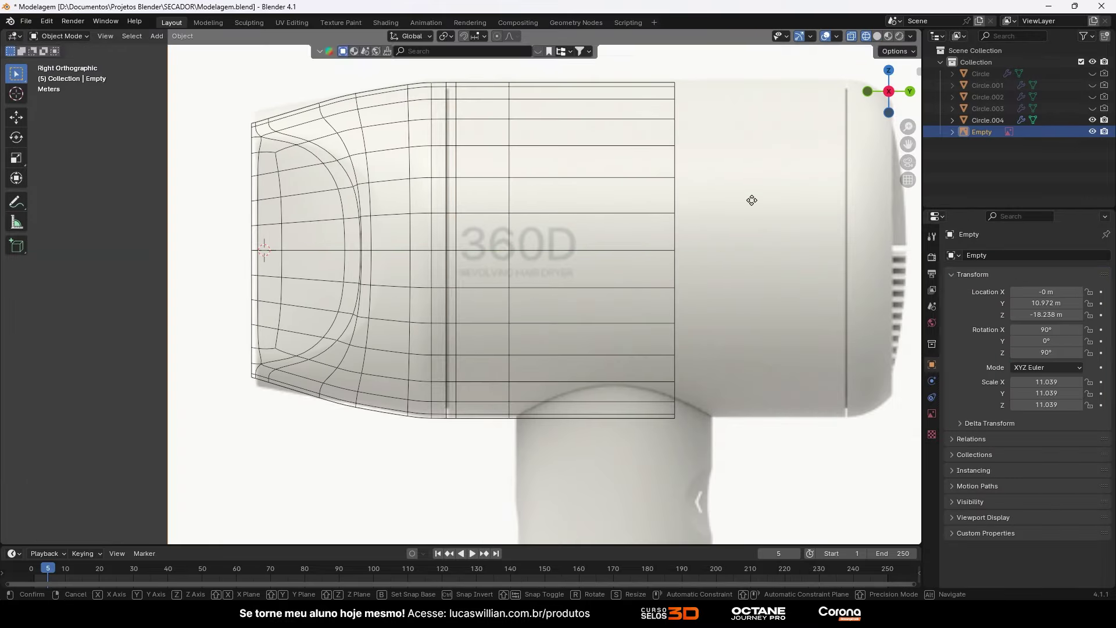
click(752, 200)
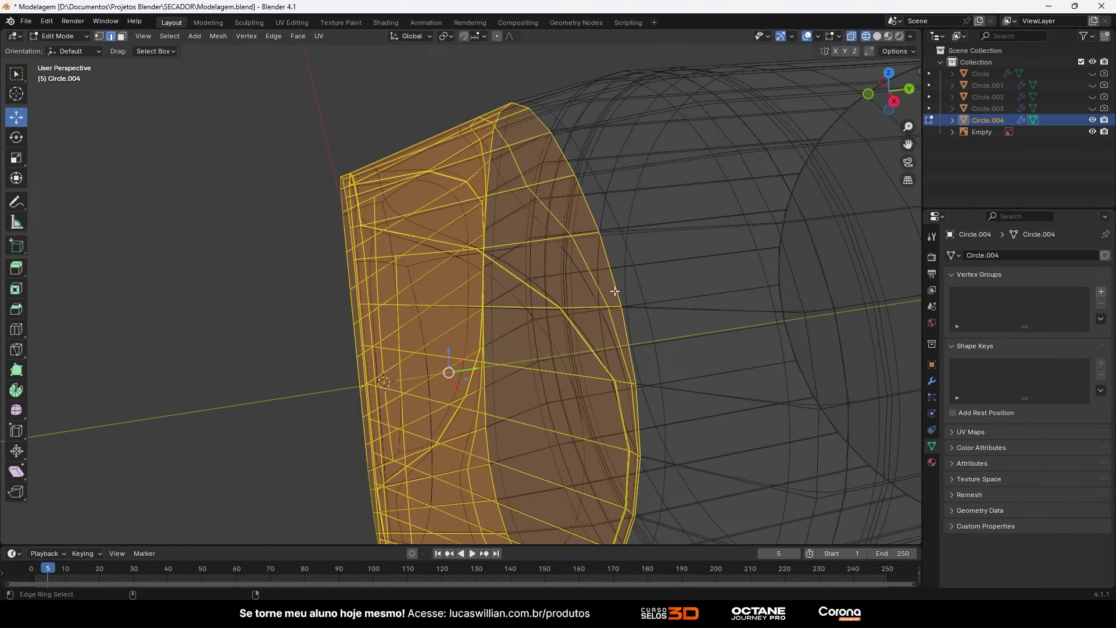
Step: From the side view, extrude the rear edge loop along Y to lengthen the head
key(KP_3)
key(Tab)
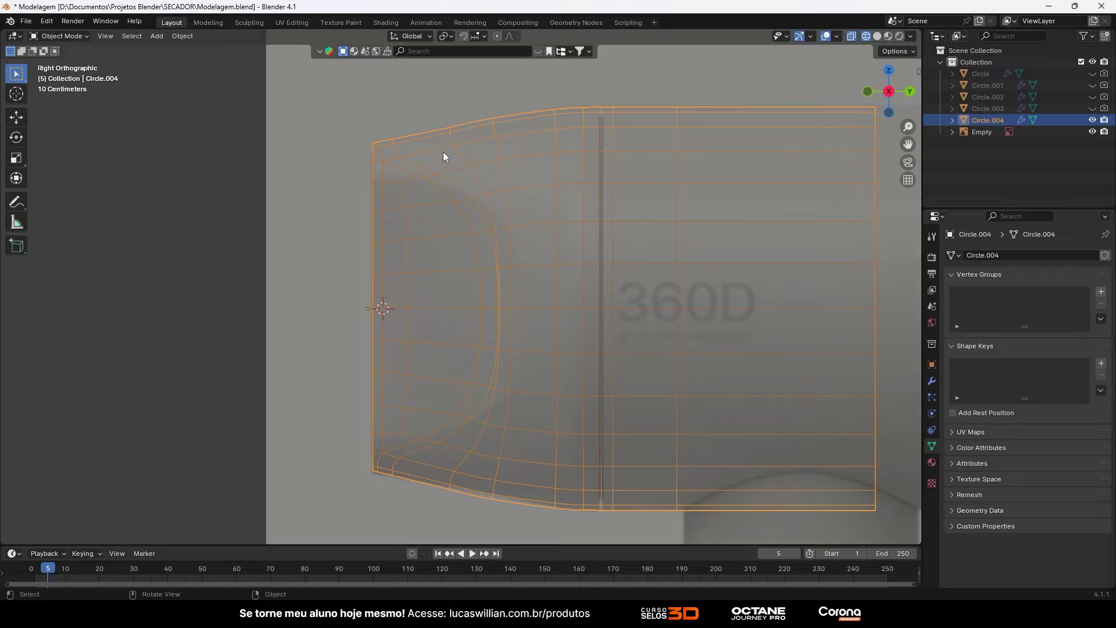
key(e)
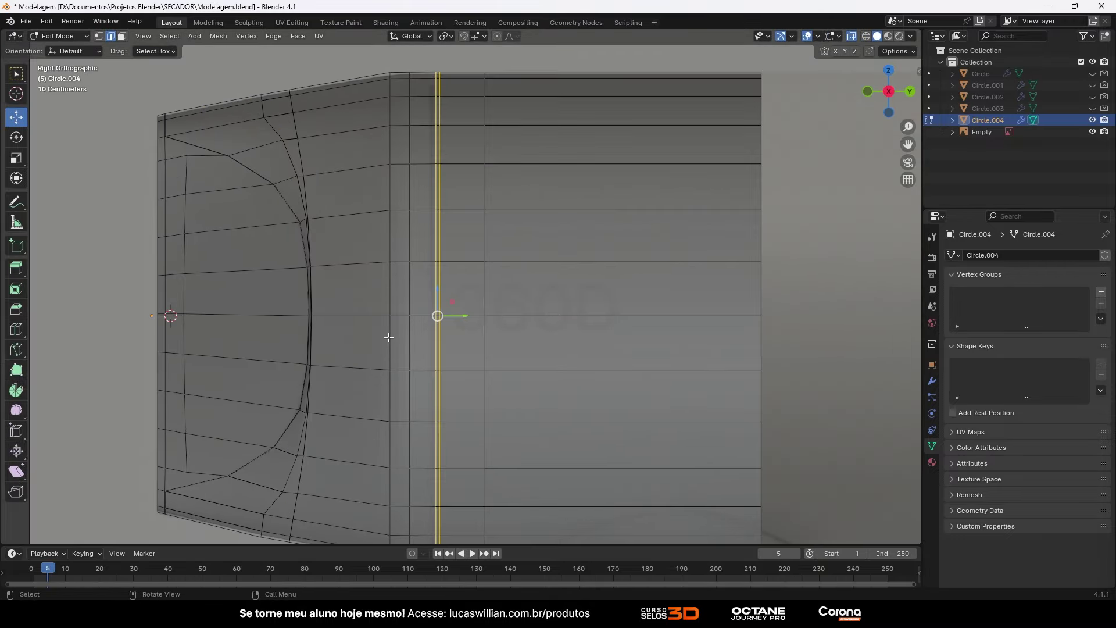
click(531, 320)
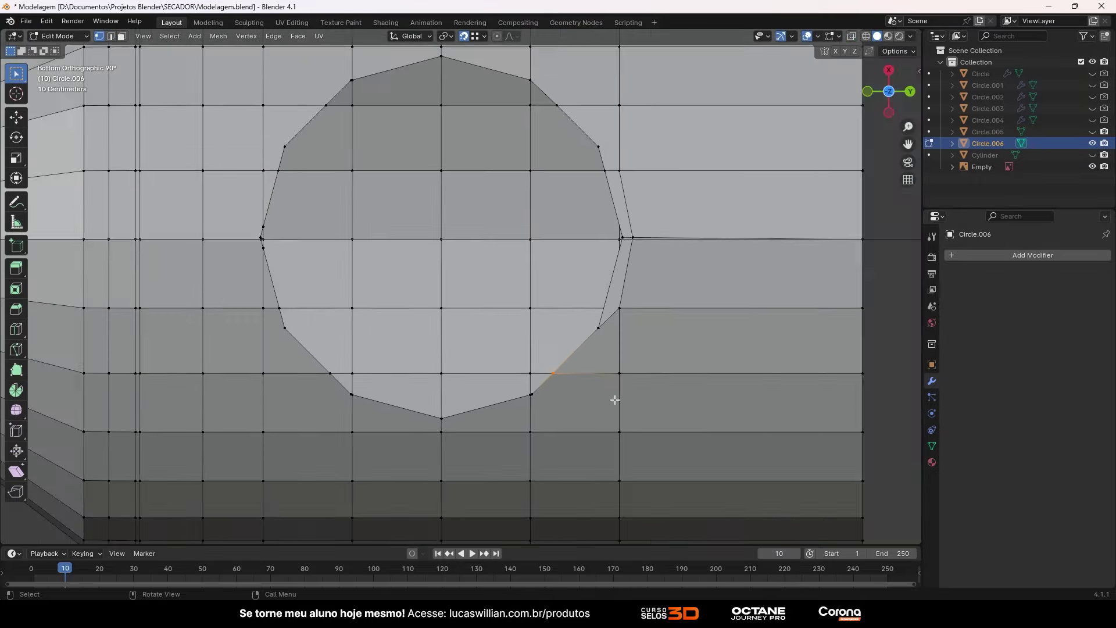
Step: Reshape the new circle by moving its edges and vertices toward the handle outline
key(g)
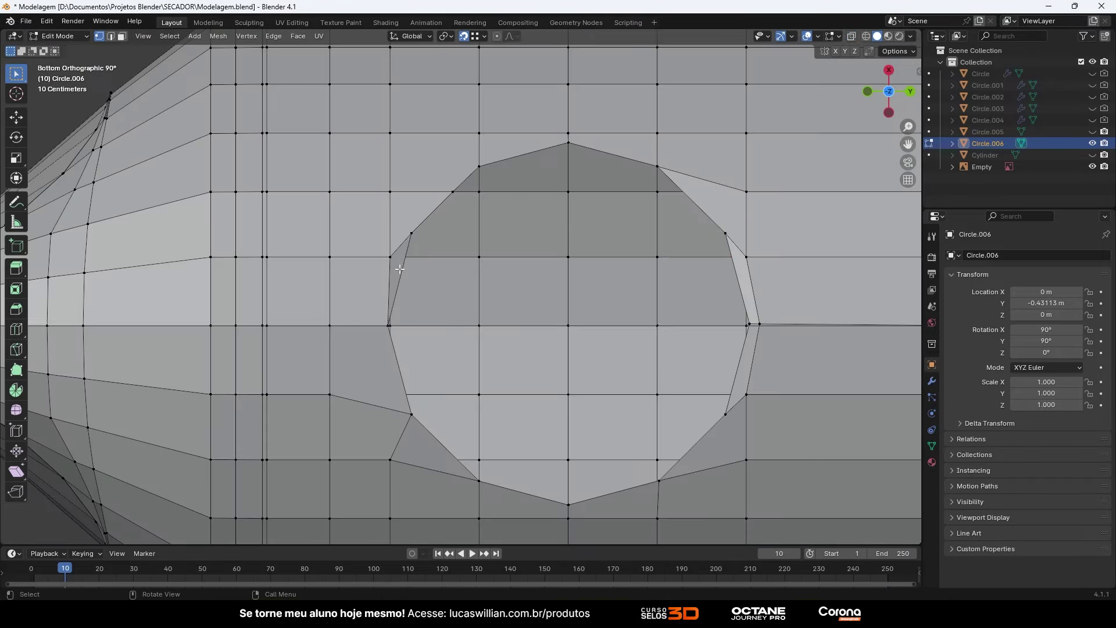
key(1)
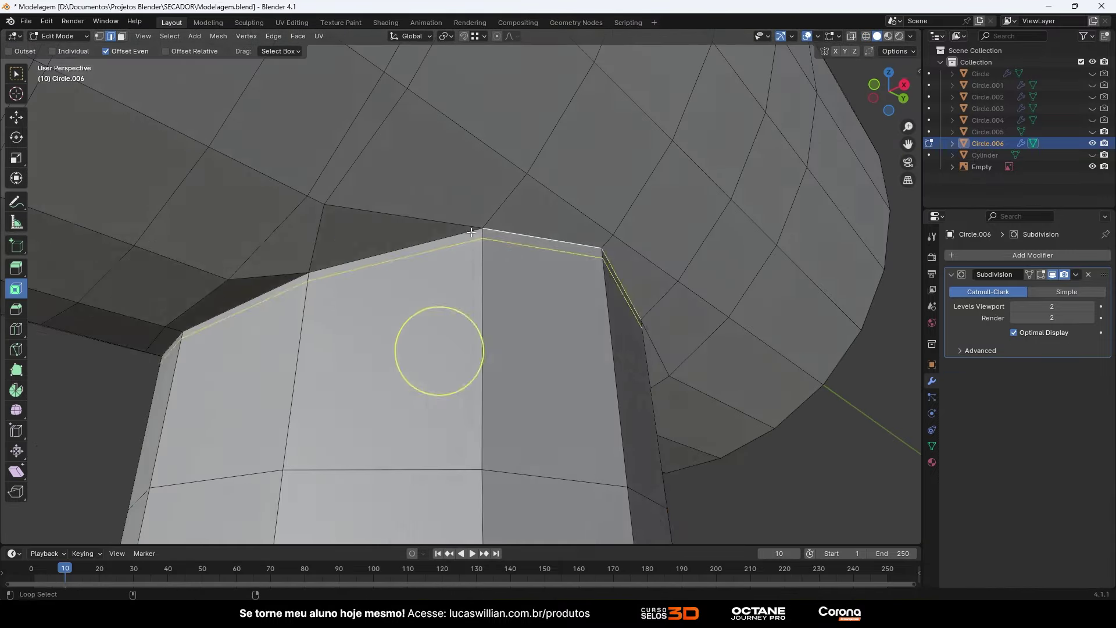
Step: Bevel the handle's top edges to round them off
middle_drag(519, 241, 349, 250)
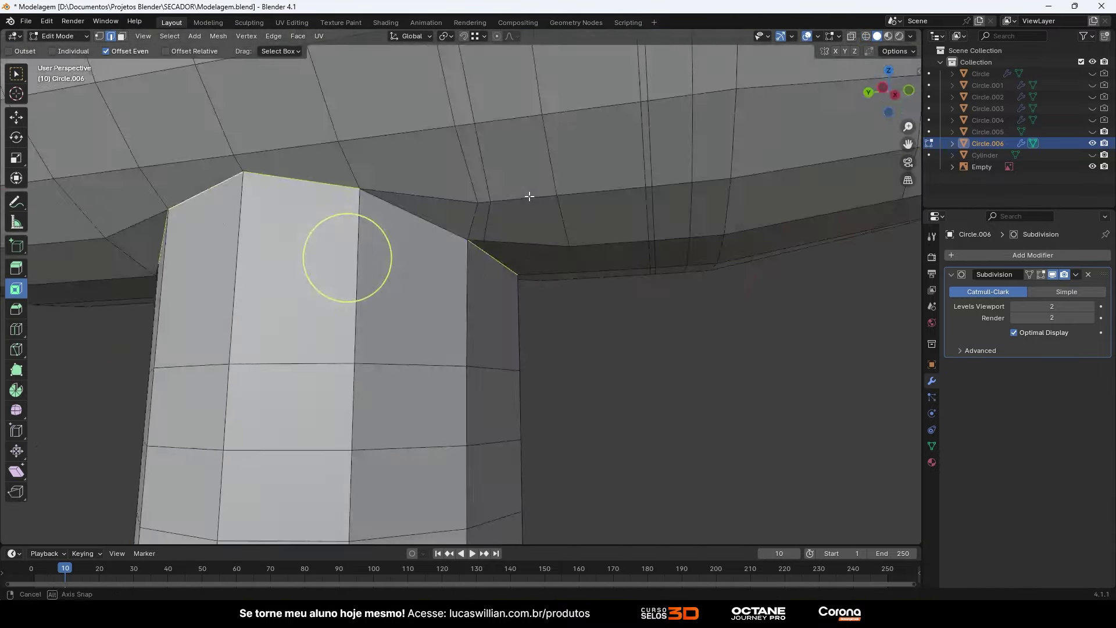
key(ctrl+b)
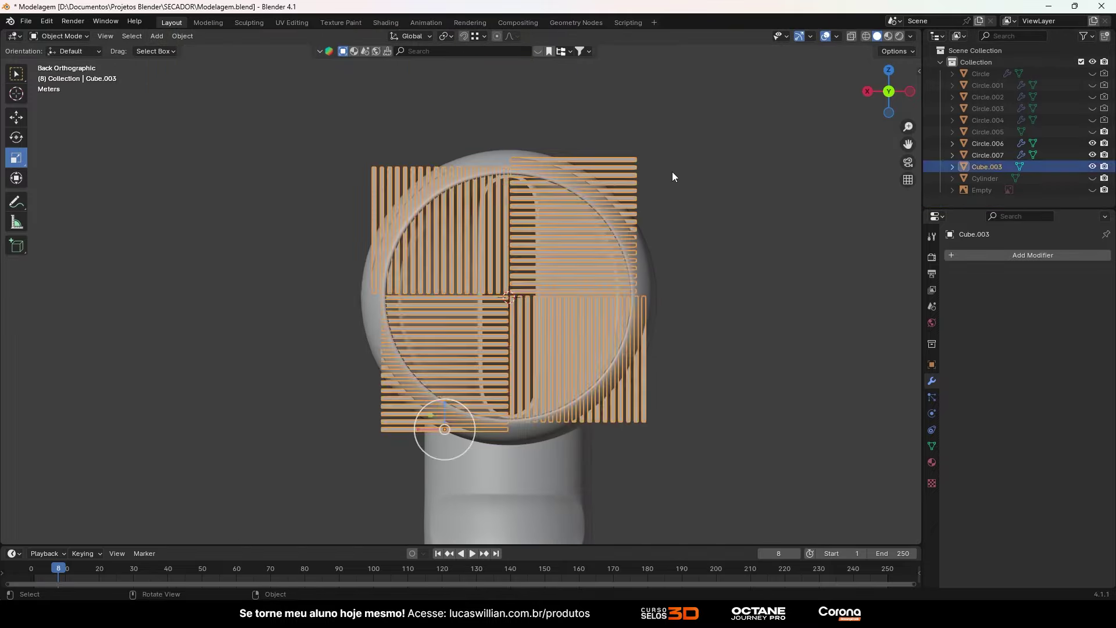
Step: View the rear disk face-on and select Circle.008 in the Outliner
middle_drag(223, 198, 468, 229)
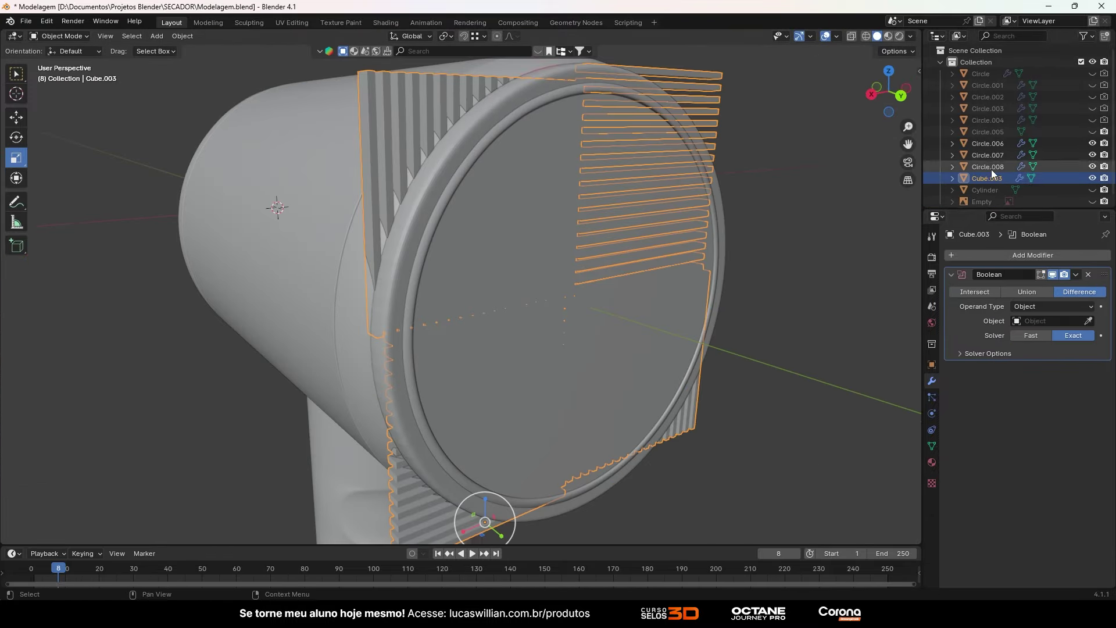
click(991, 167)
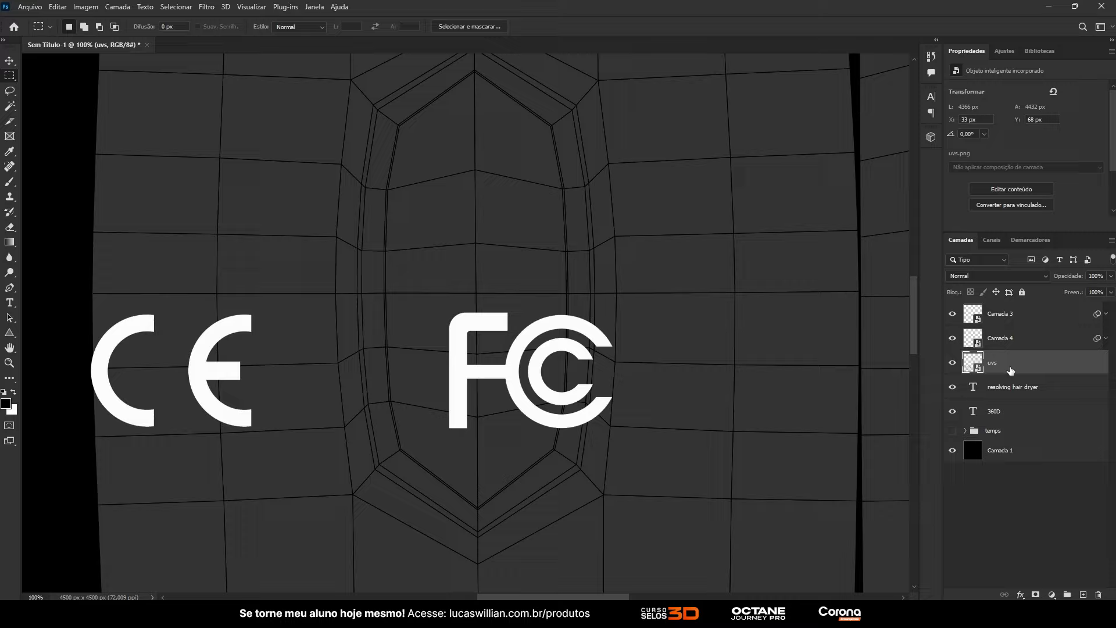
Step: Zoom out to check the full label layout over the UV layer
alt+scroll(466, 244, down, 4)
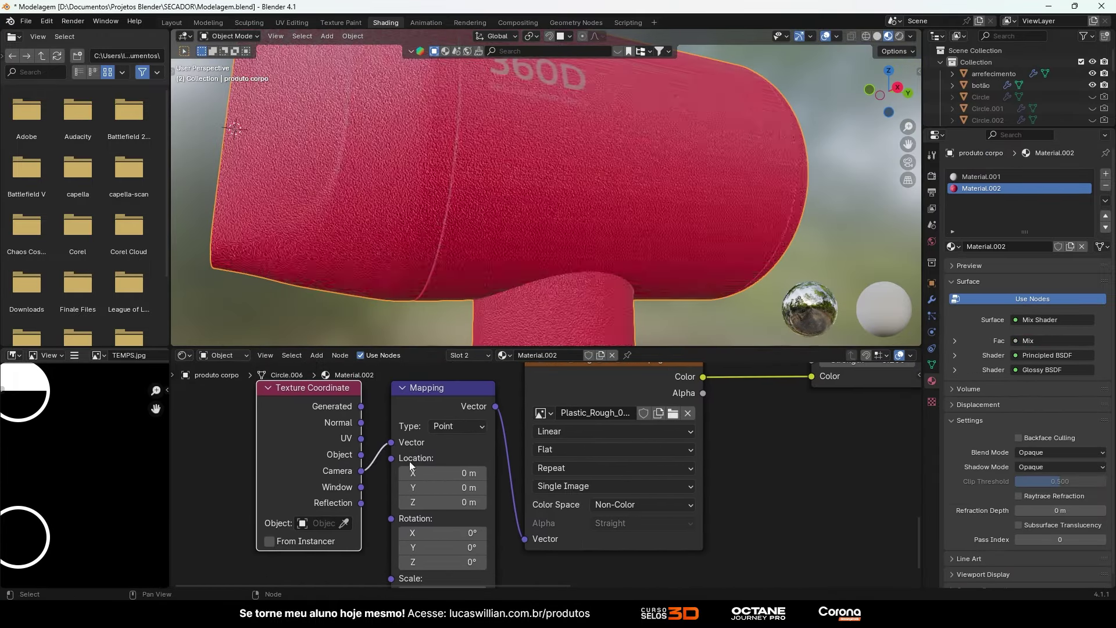
Step: Orbit to a low-angle close-up to inspect the dryer's finish
mouse_move(535, 212)
middle_down()
mouse_move(545, 212)
mouse_move(487, 190)
middle_up()
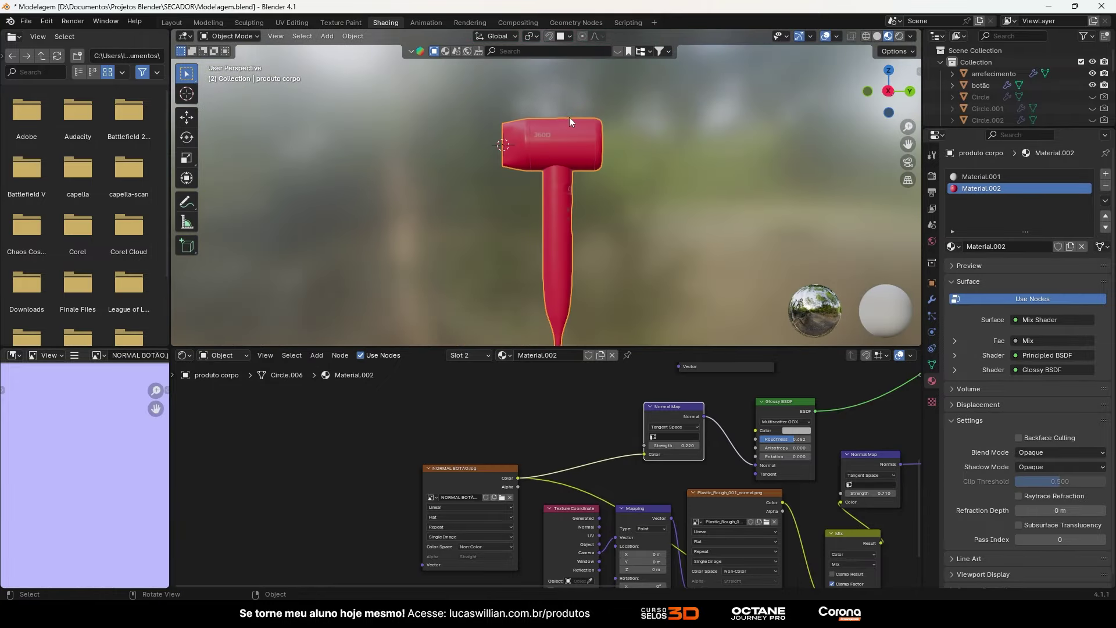
middle_drag(570, 117, 532, 285)
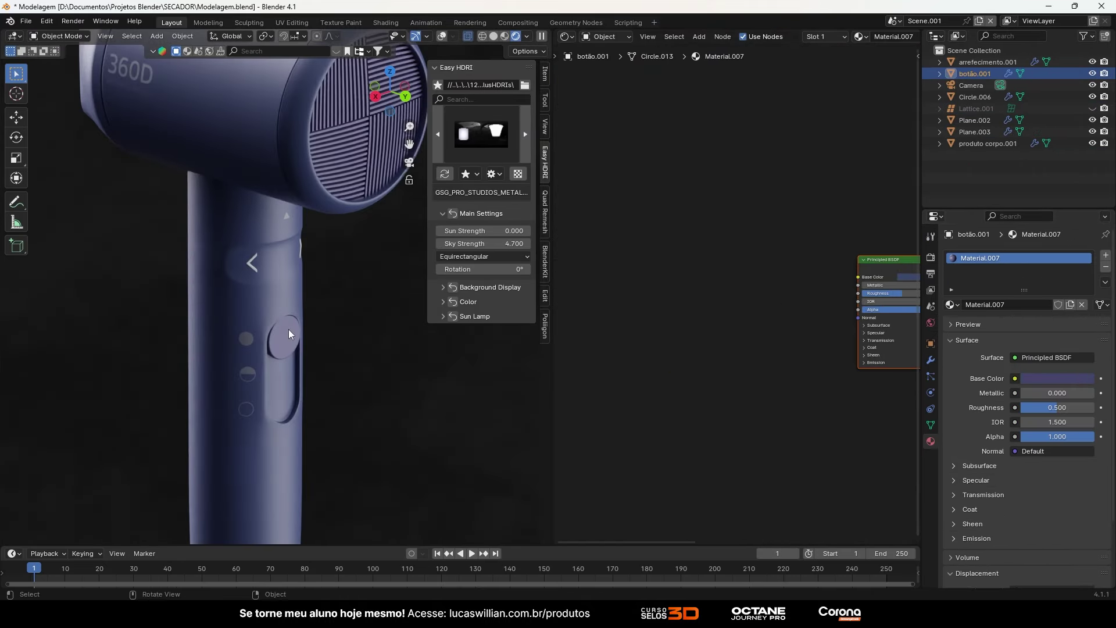
Step: Switch the Easy HDRI environment to a different HDRI
key(shift+a)
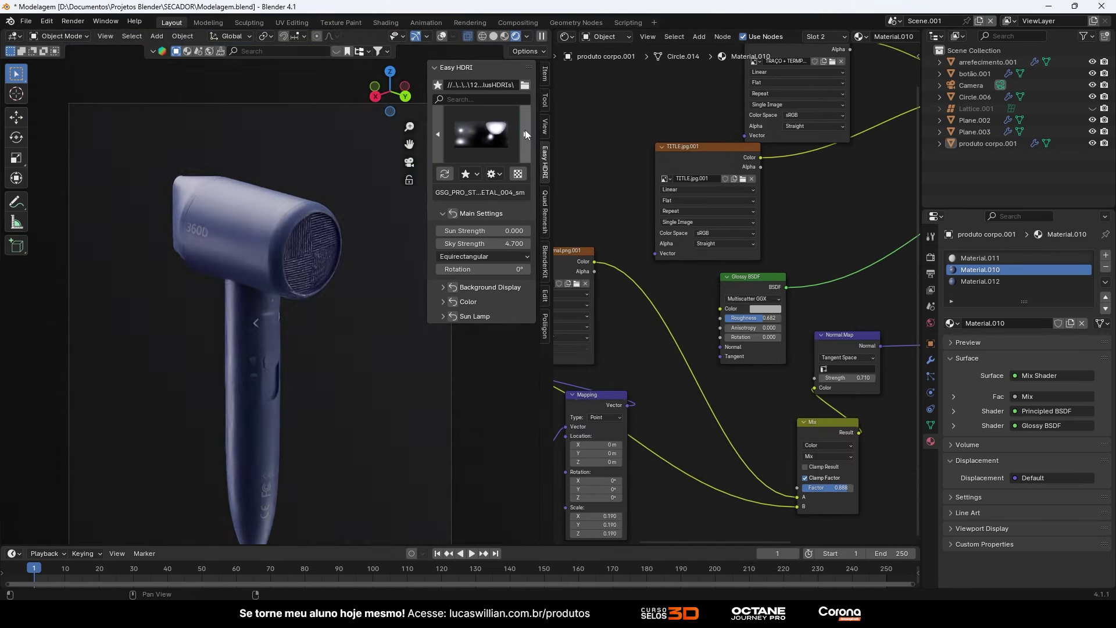
click(525, 130)
click(519, 142)
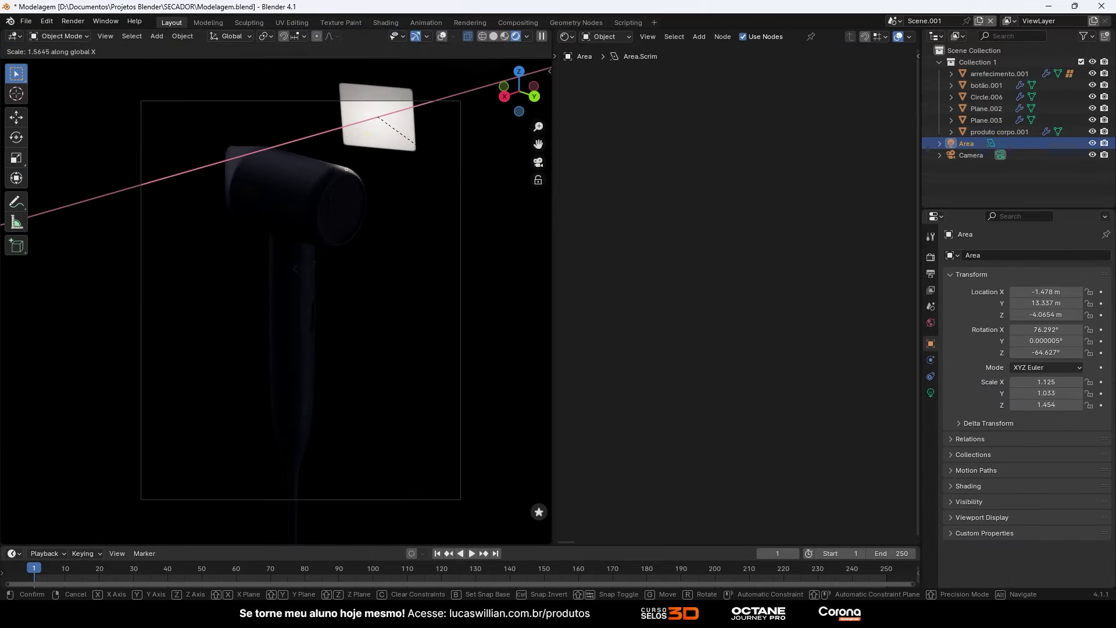
Step: Keep the widened area light and duplicate it around the dryer, including its lower left
click(931, 393)
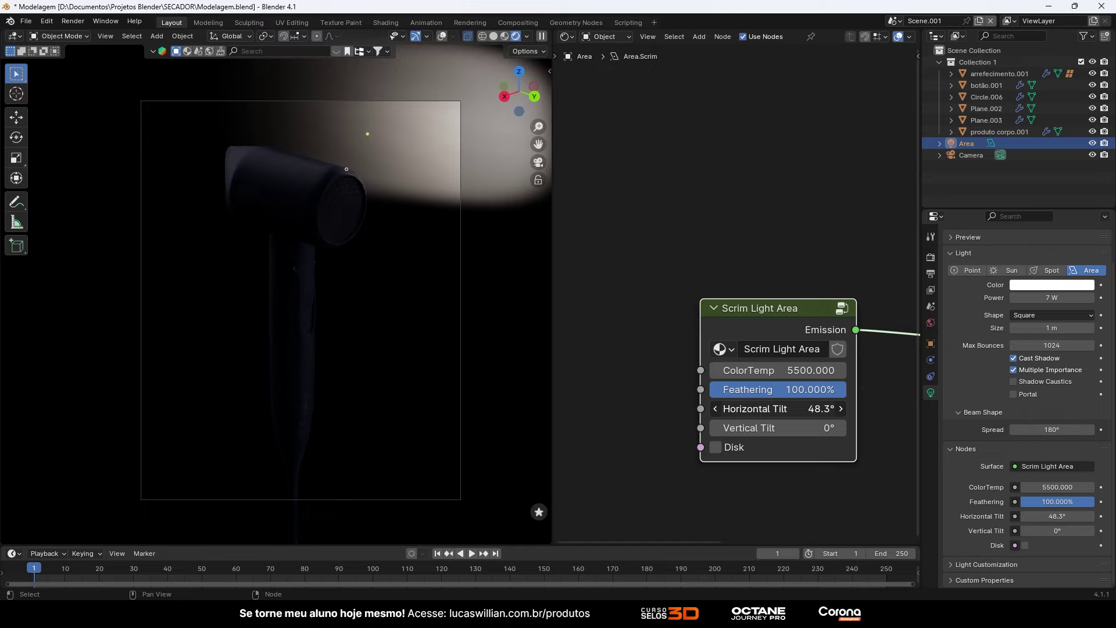
key(shift+d)
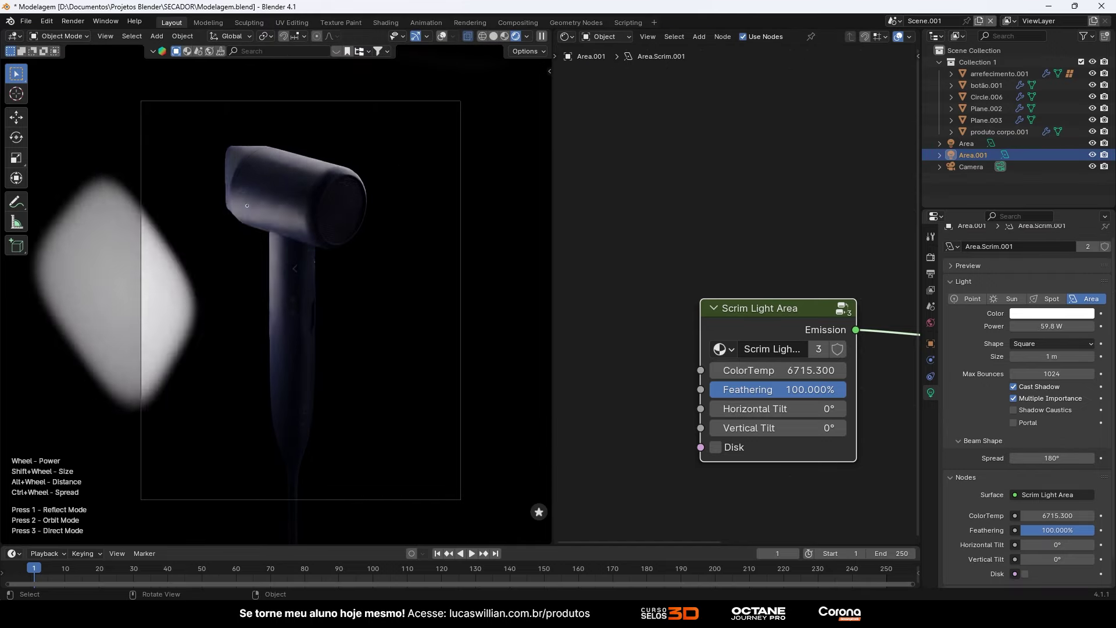
click(285, 396)
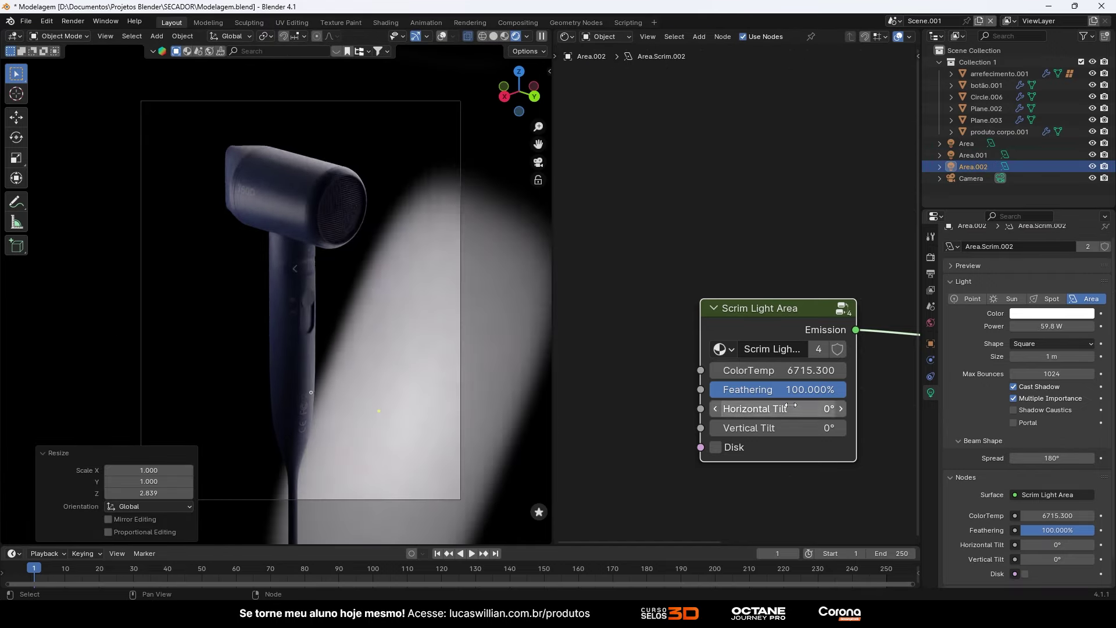
click(387, 152)
click(207, 266)
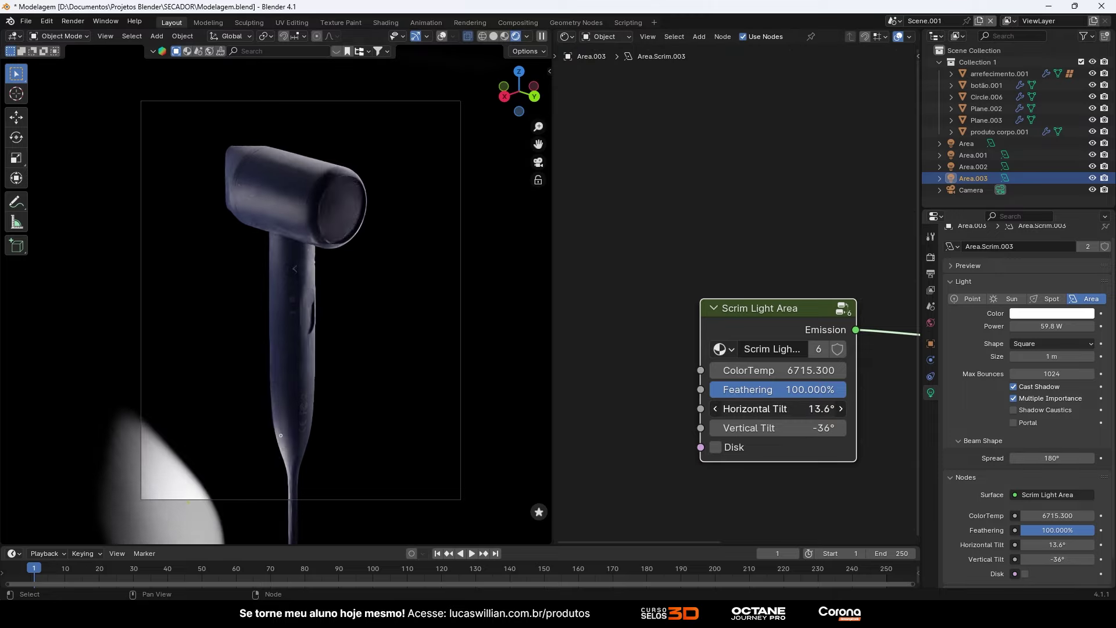
scroll(329, 271, up, 3)
scroll(346, 263, down, 8)
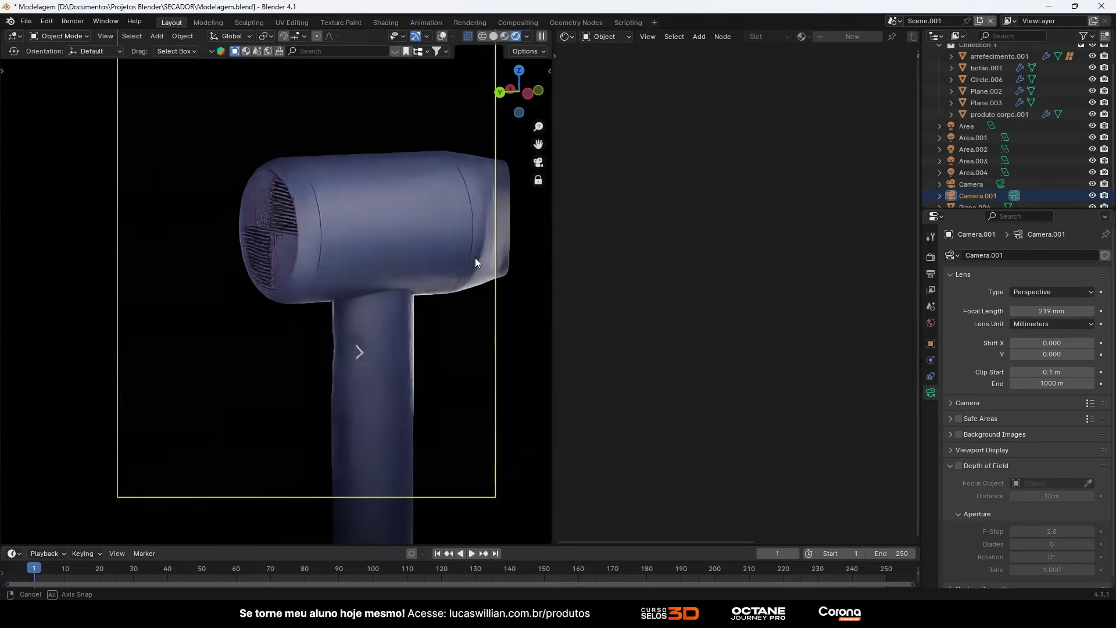
Step: Frame a nozzle-and-handle close-up, then tune the f-stop and focus distance
middle_drag(476, 263, 339, 352)
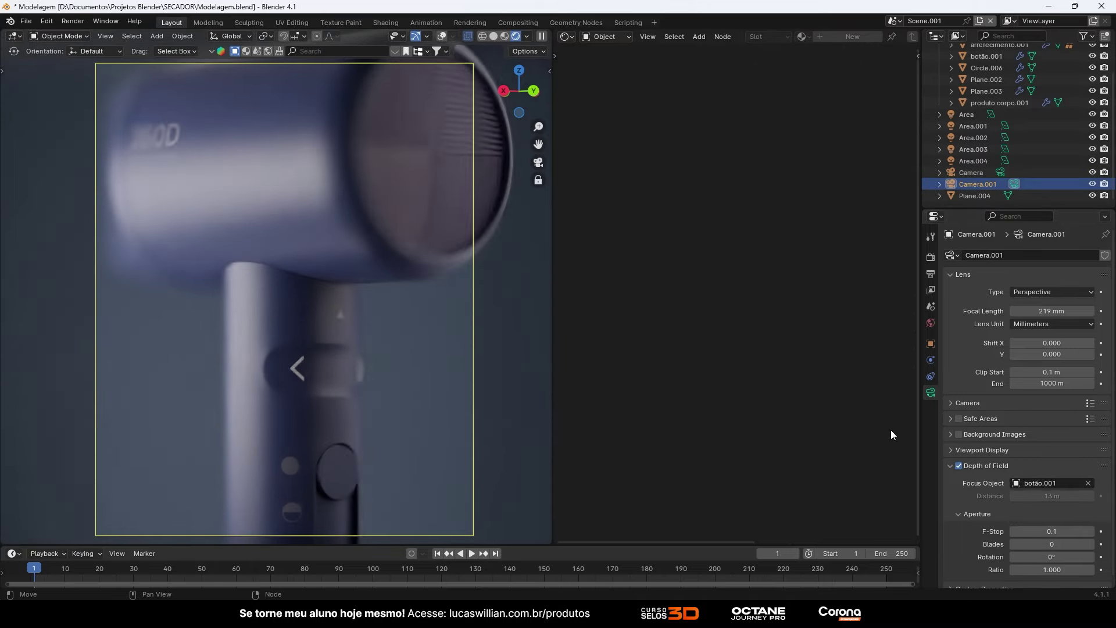
drag(1047, 532, 1081, 523)
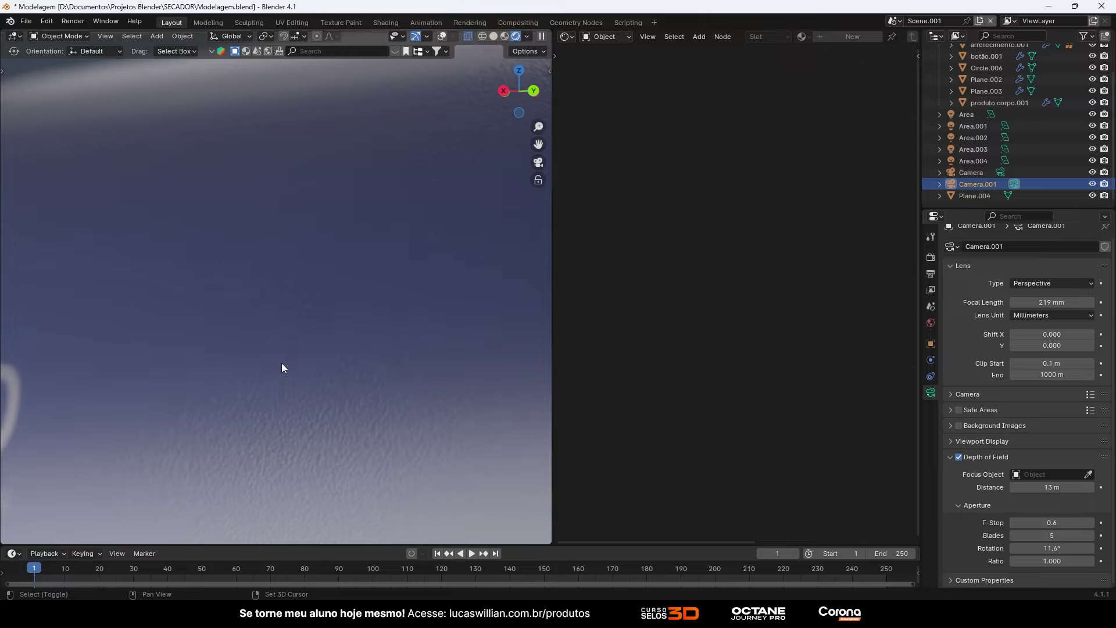
middle_drag(281, 363, 288, 230)
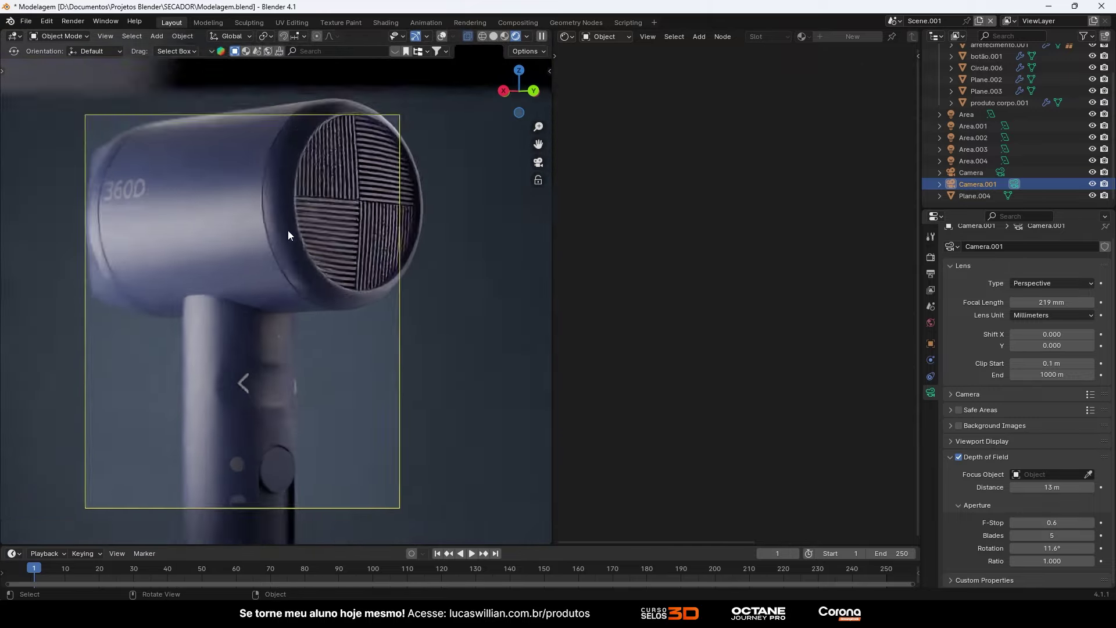
drag(1052, 488, 1023, 487)
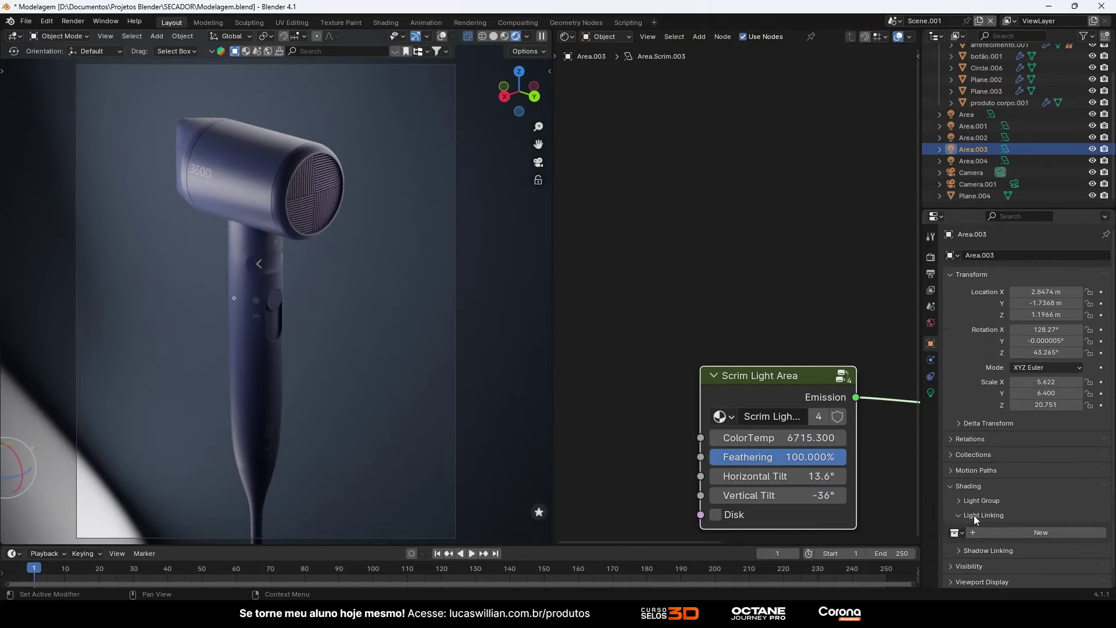
Step: In the Compositing workspace, add a File Output node to save the render
click(931, 274)
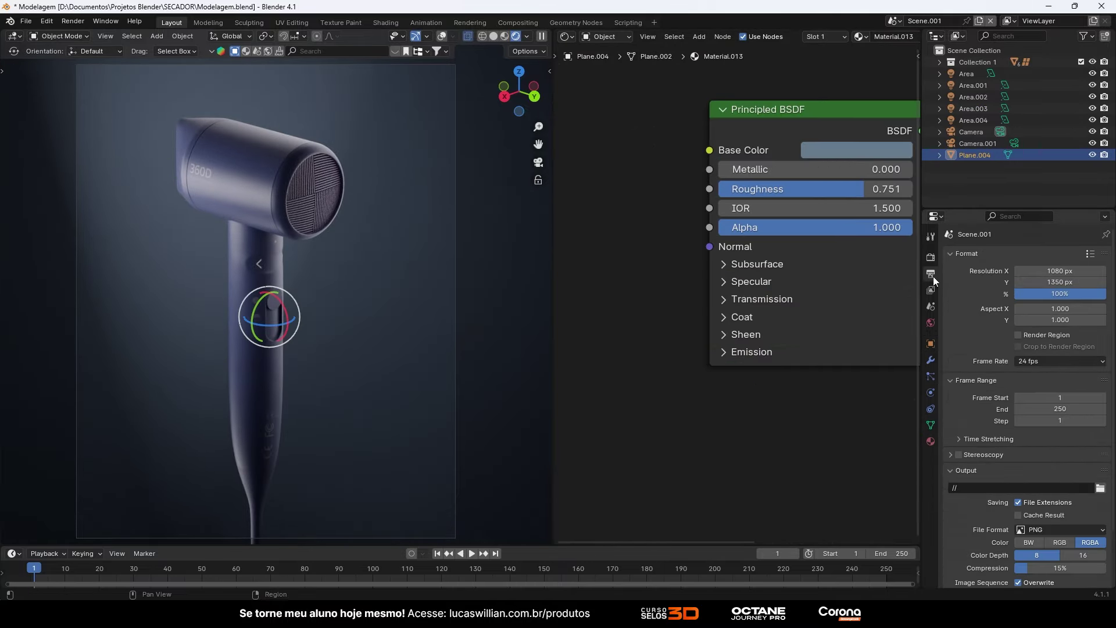
click(567, 36)
click(604, 111)
key(shift+a)
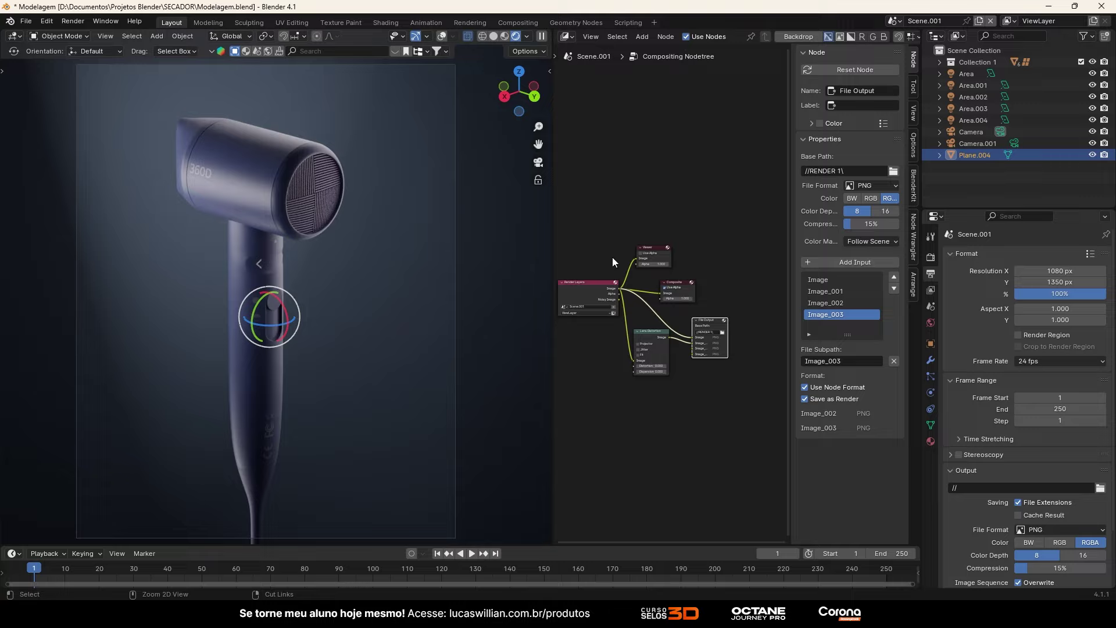
click(518, 22)
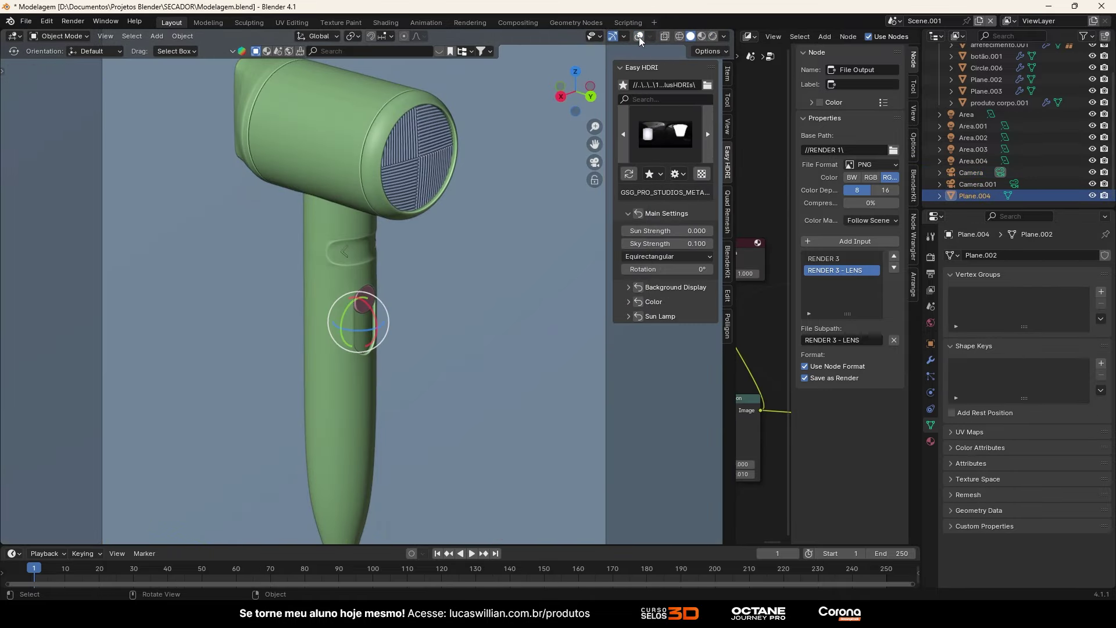
Step: Turn on the wireframe overlay so the dryer shows its mesh wires over green solid shading
click(640, 38)
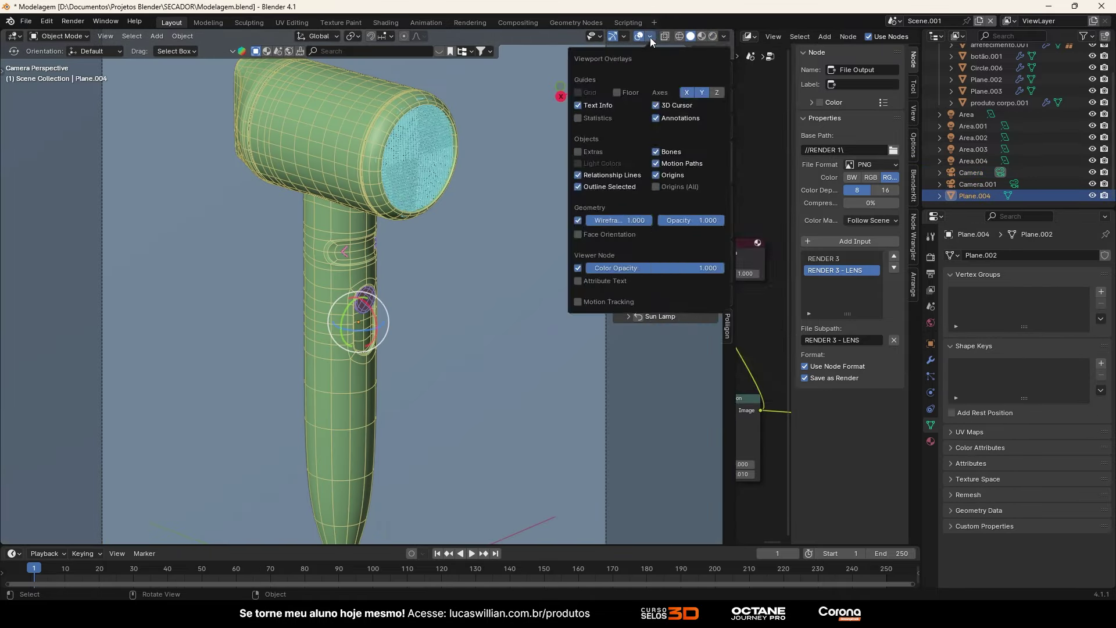